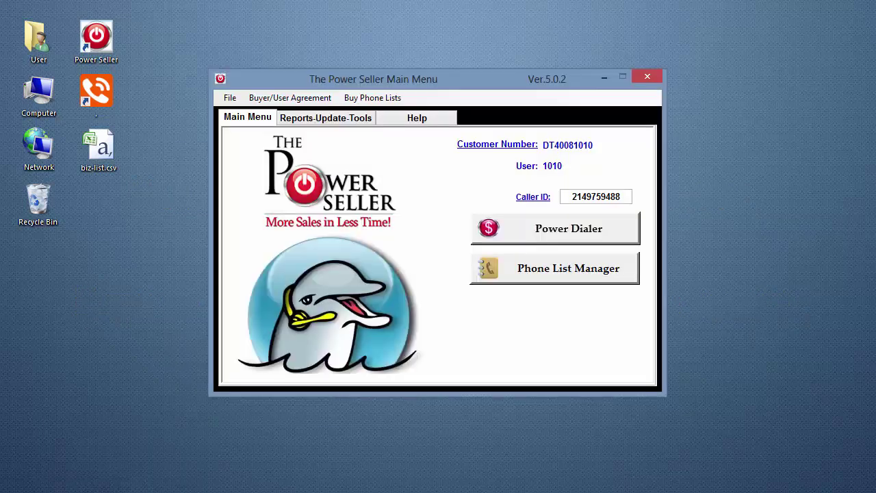
# Step: Choose 'Step 1: Import a New Phone List' on the Import A New Phone List tab
pyautogui.click(510, 265)
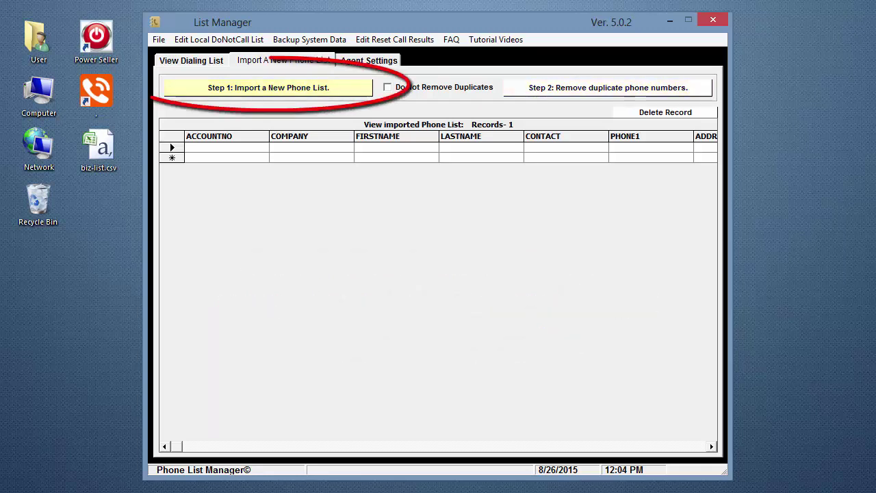
# Step: Start a new import, confirm replacing the current list, and move the import wizard lower
pyautogui.click(186, 86)
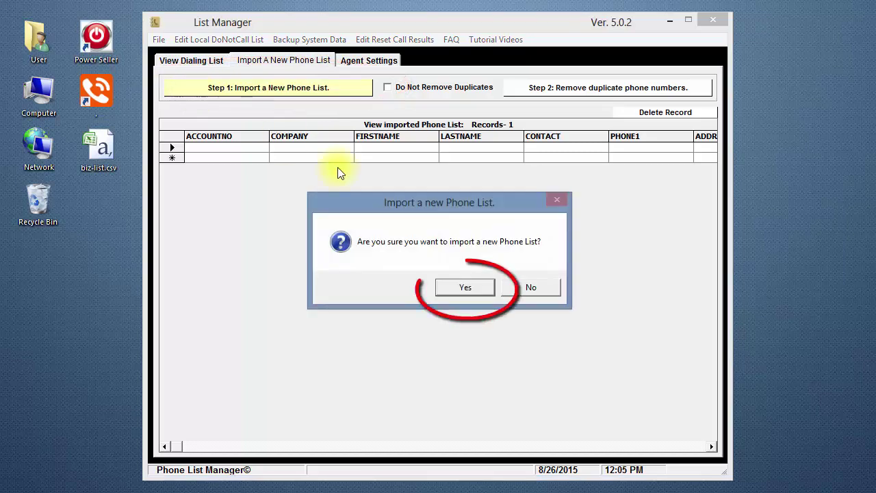
pyautogui.click(463, 286)
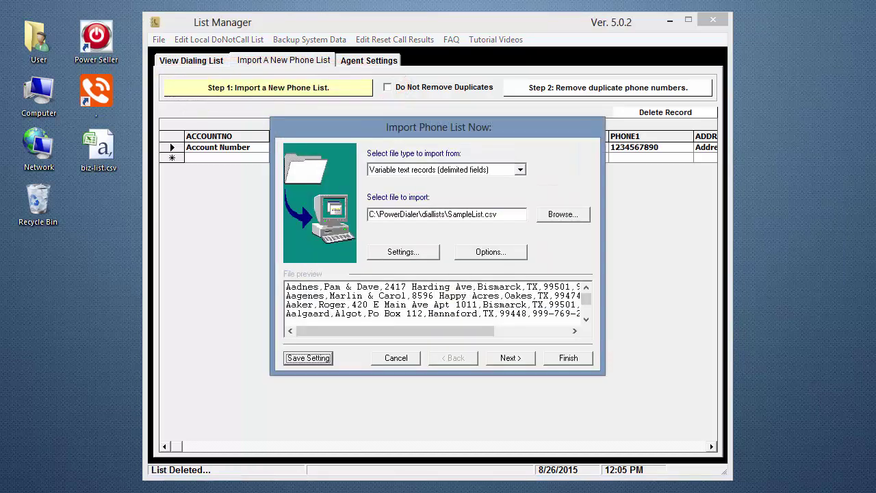
pyautogui.moveTo(514, 123); pyautogui.dragTo(514, 161)
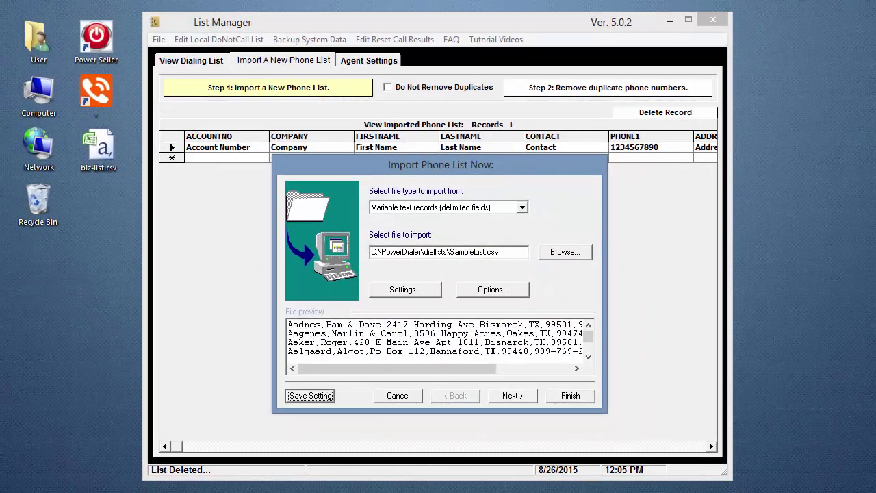
# Step: Choose biz-list.csv from the Desktop as the file to import
pyautogui.click(576, 255)
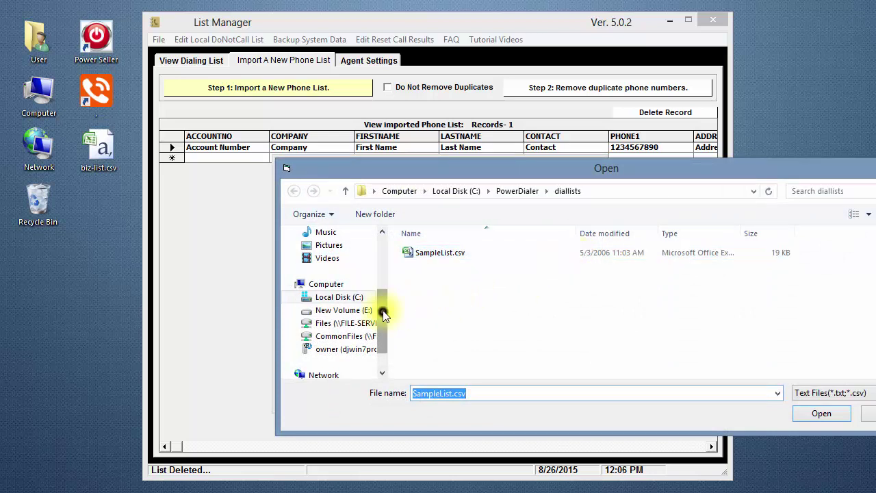
pyautogui.moveTo(383, 311); pyautogui.dragTo(382, 251)
pyautogui.click(329, 251)
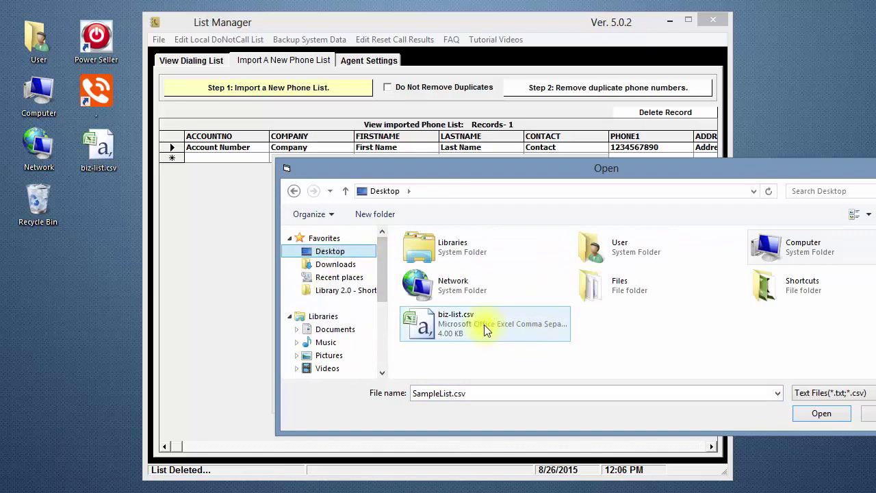
pyautogui.click(484, 324)
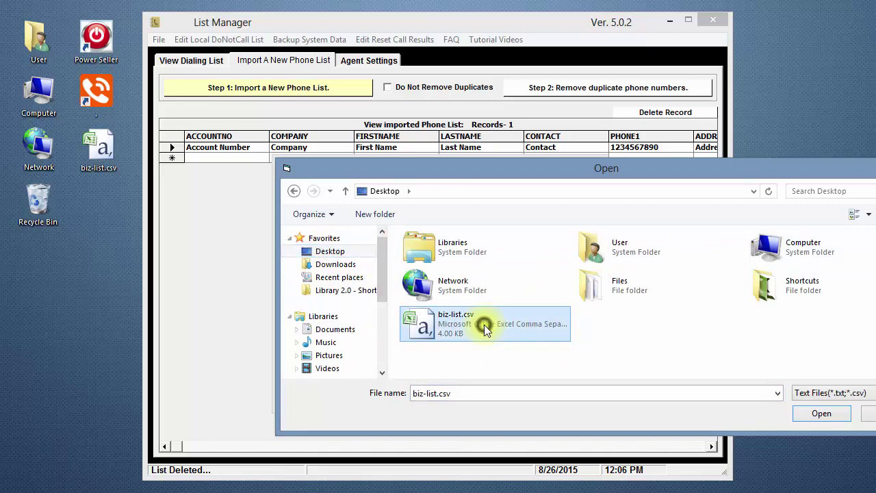
pyautogui.click(837, 417)
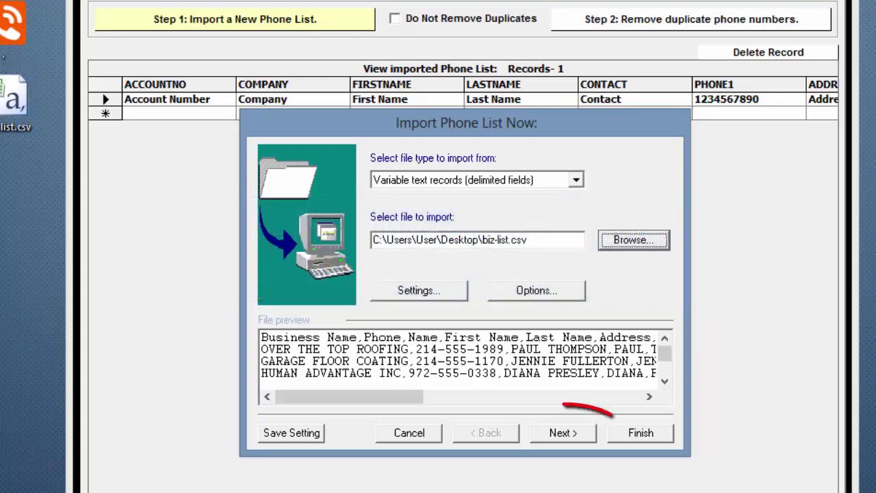
# Step: Advance the wizard to the separator page, with Comma and double-quote delimiter
pyautogui.click(589, 432)
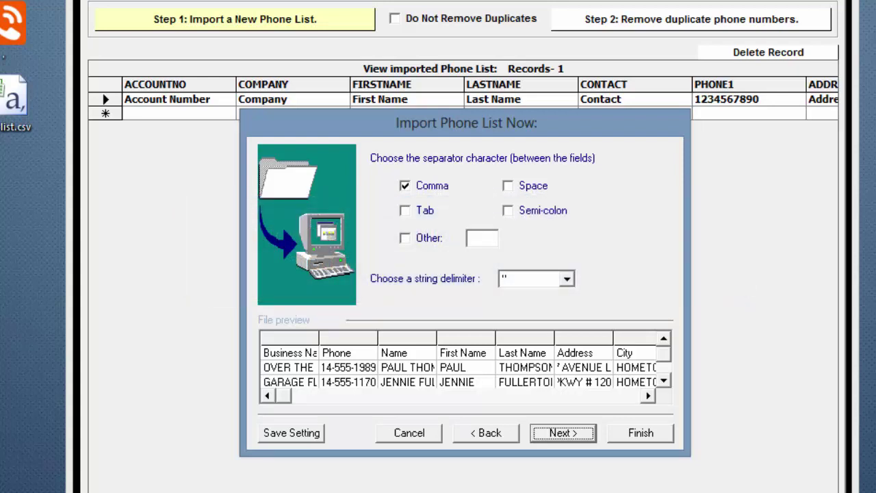
# Step: Keep Comma as the separator and continue to the field-mapping page
pyautogui.click(581, 432)
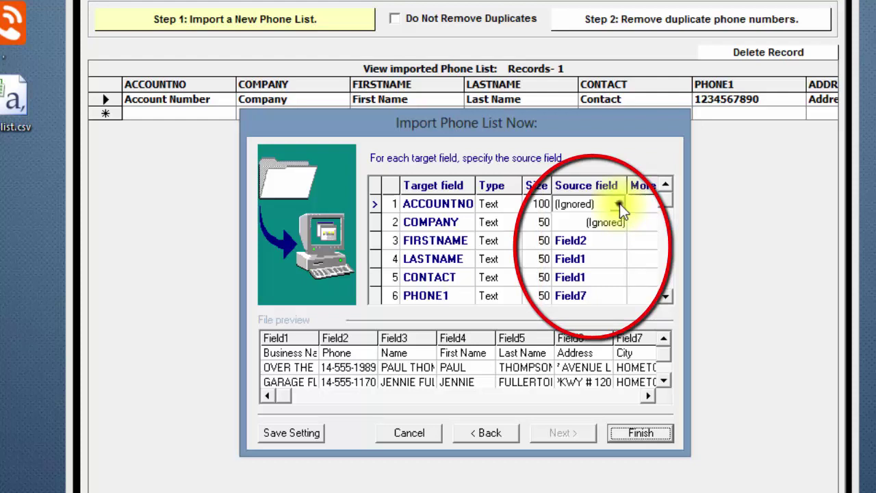
# Step: Apply (Ignore all) from ACCOUNTNO's Source field list and confirm the reset
pyautogui.click(620, 204)
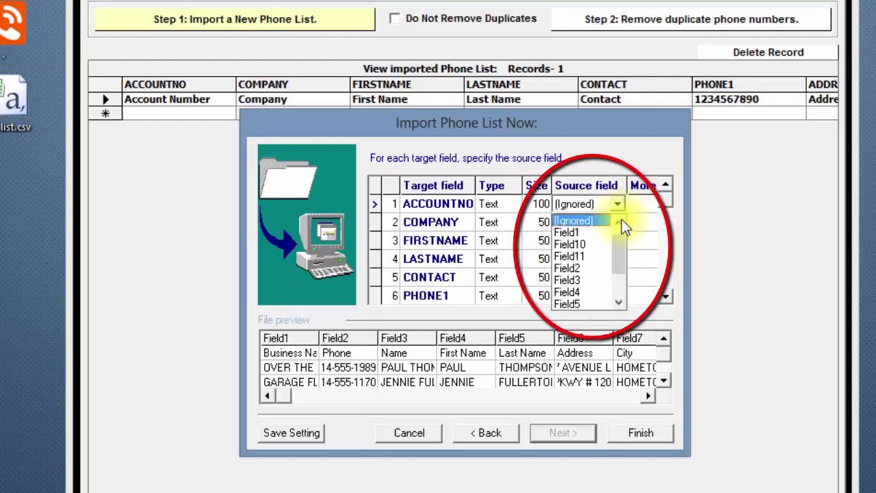
pyautogui.scroll(1, 622, 257)
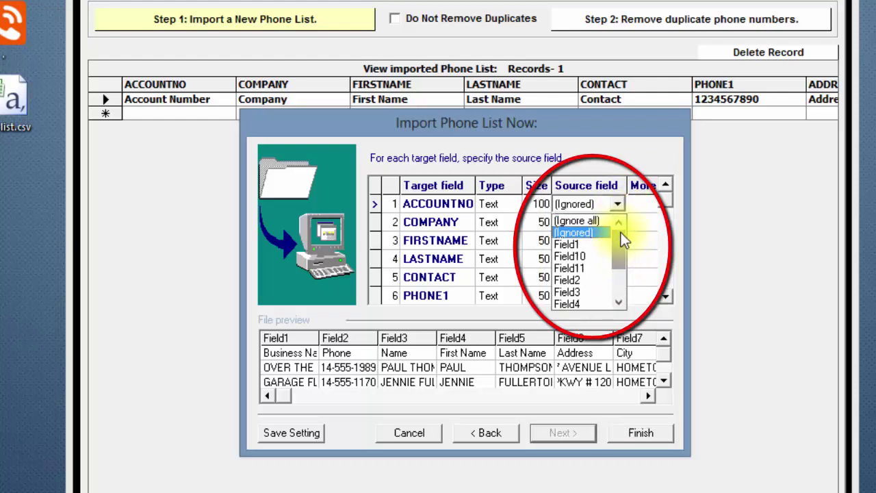
pyautogui.click(590, 222)
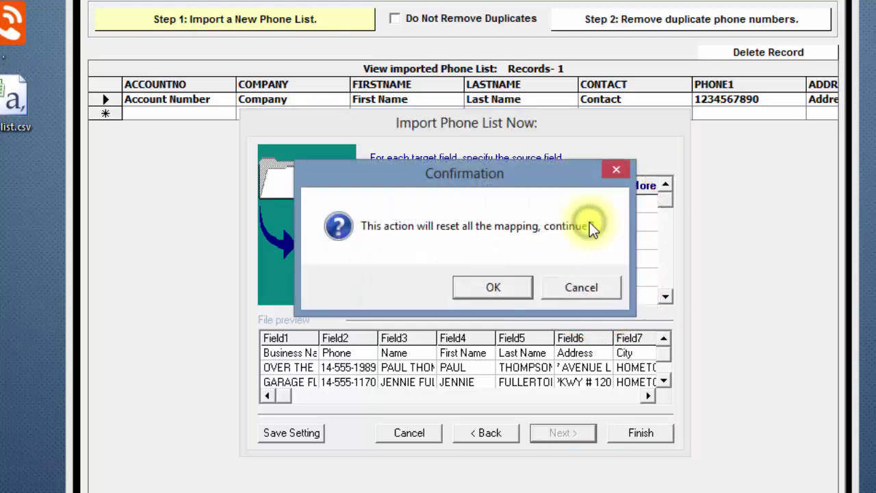
pyautogui.click(514, 290)
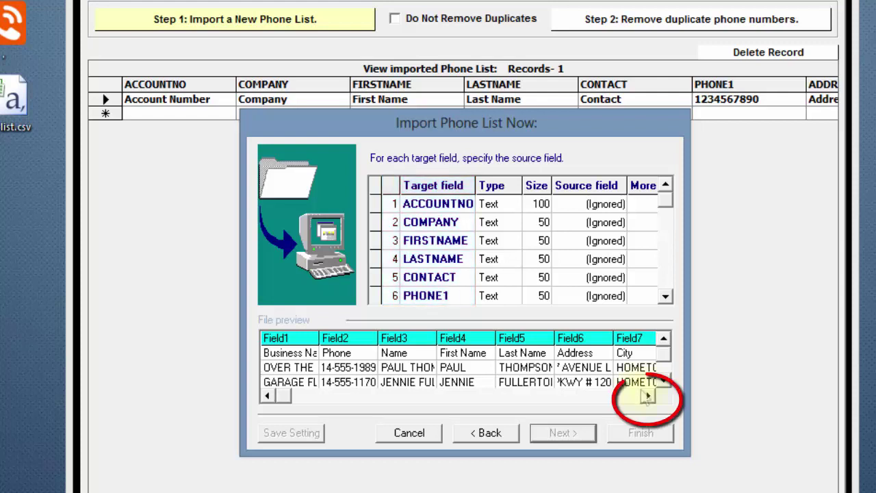
pyautogui.click(648, 396)
pyautogui.click(647, 396)
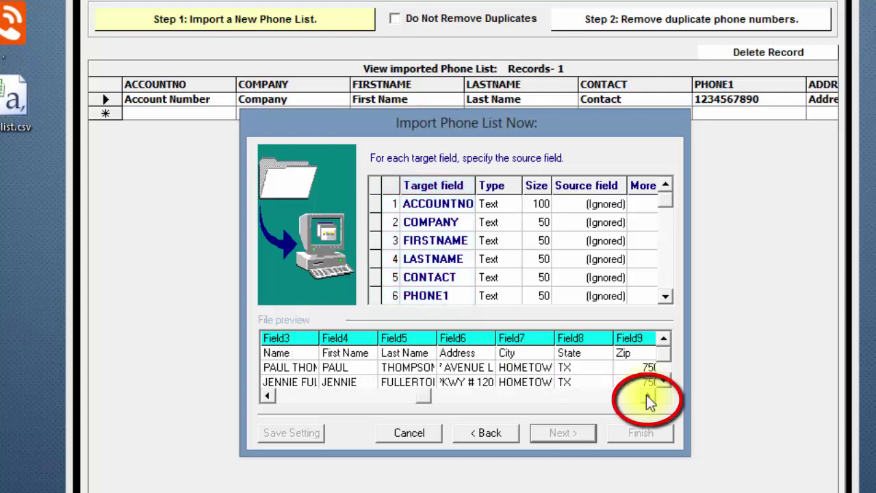
pyautogui.click(646, 396)
pyautogui.click(647, 397)
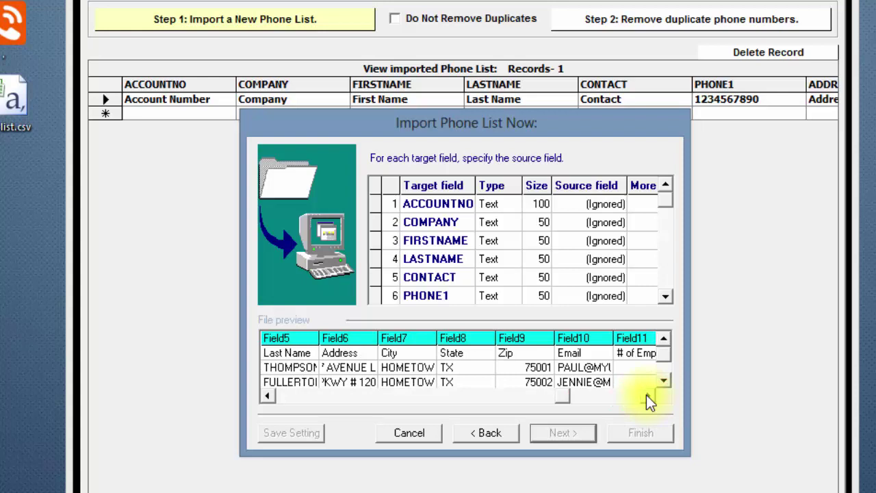
pyautogui.click(648, 396)
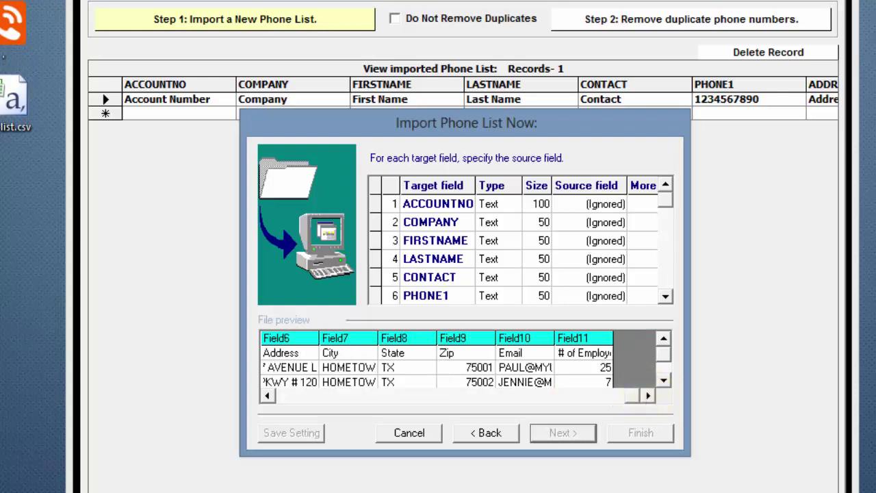
pyautogui.click(269, 396)
pyautogui.click(270, 396)
pyautogui.click(270, 396)
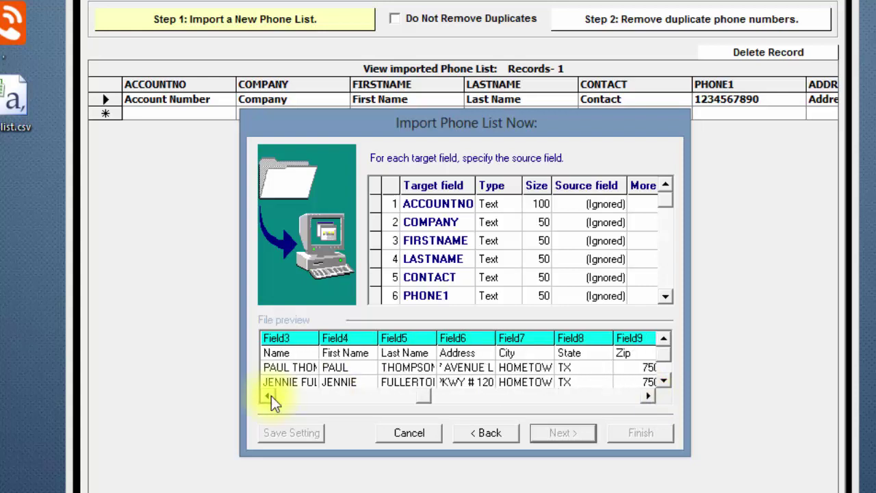
pyautogui.click(270, 397)
pyautogui.click(270, 396)
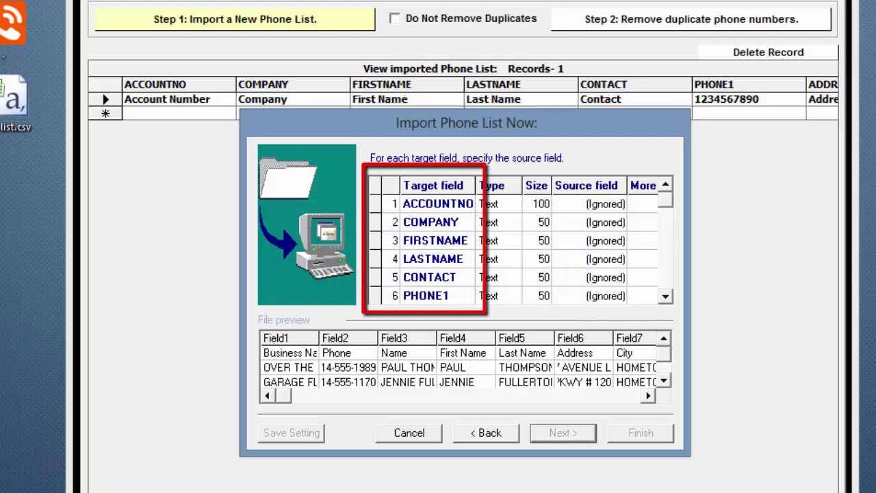
pyautogui.click(430, 209)
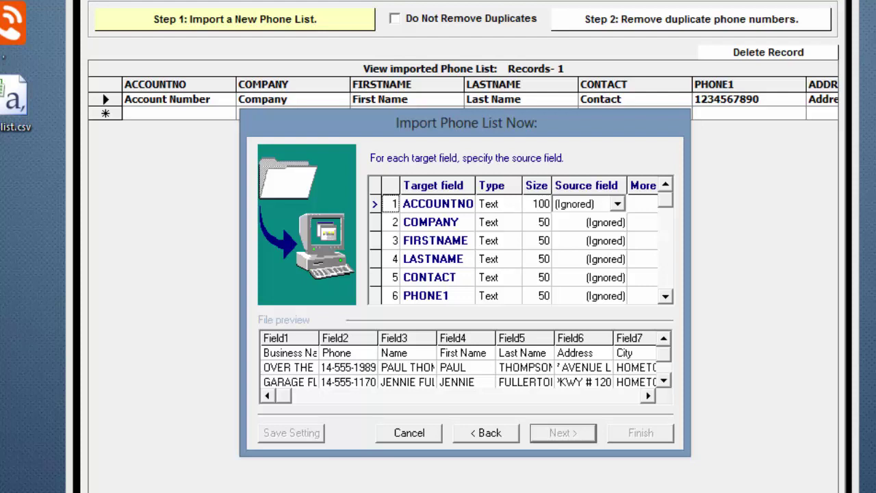
# Step: Widen the Field1 preview column and map COMPANY to Field1 (Business Name)
pyautogui.click(432, 231)
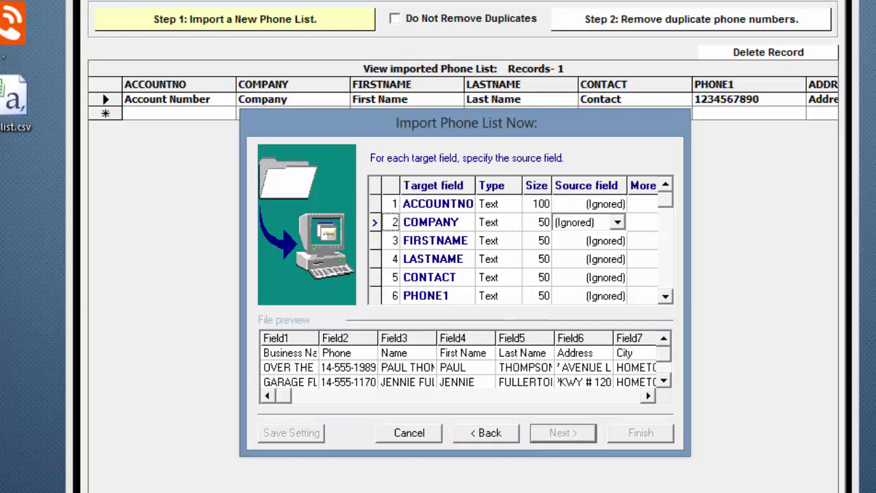
pyautogui.moveTo(319, 335); pyautogui.dragTo(343, 335)
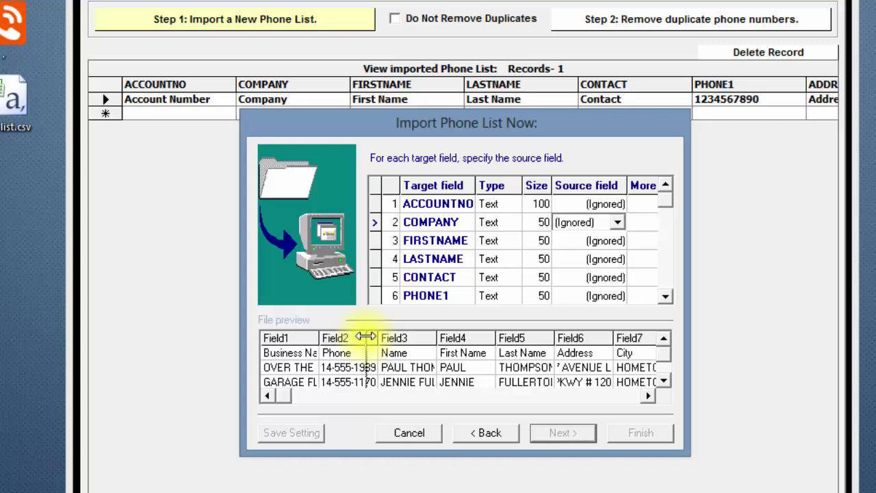
pyautogui.moveTo(319, 337); pyautogui.dragTo(375, 336)
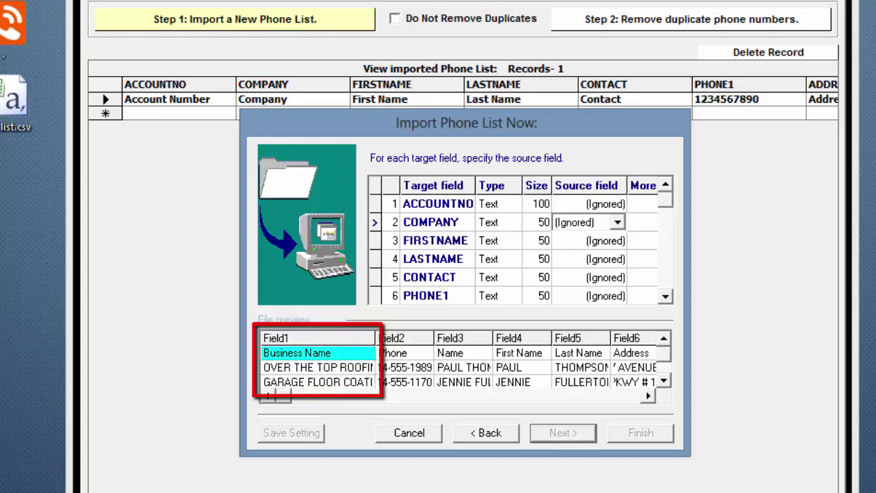
pyautogui.click(301, 337)
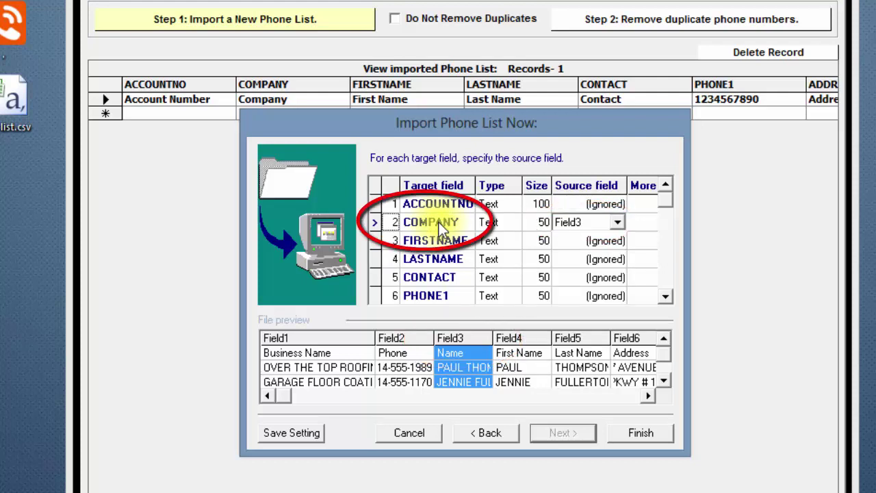
pyautogui.click(332, 338)
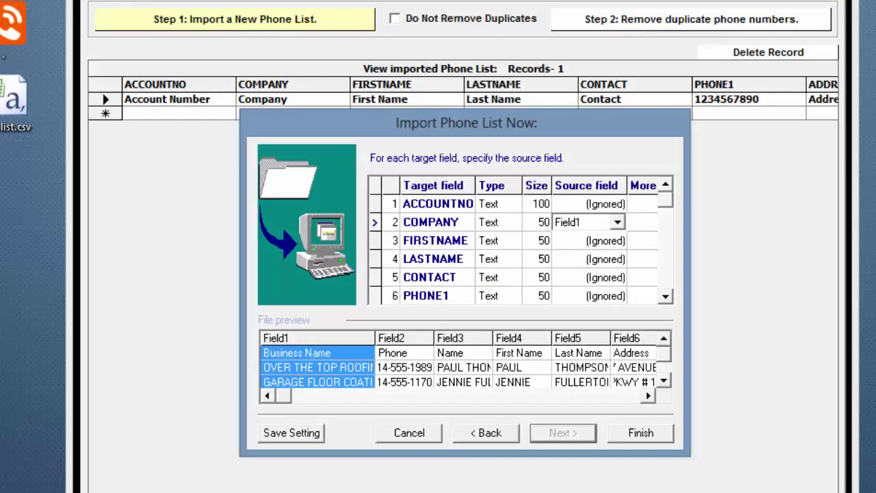
# Step: Map FIRSTNAME to Field4, LASTNAME to Field5 and CONTACT to Field3
pyautogui.click(442, 241)
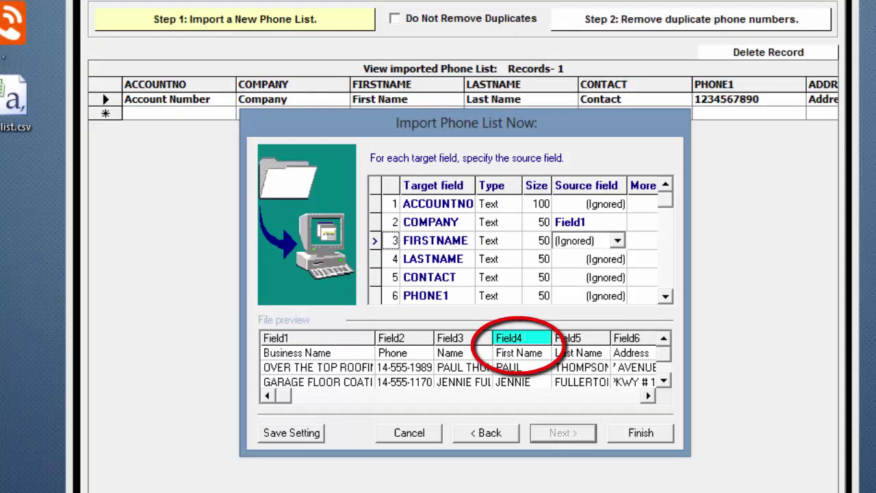
pyautogui.click(520, 339)
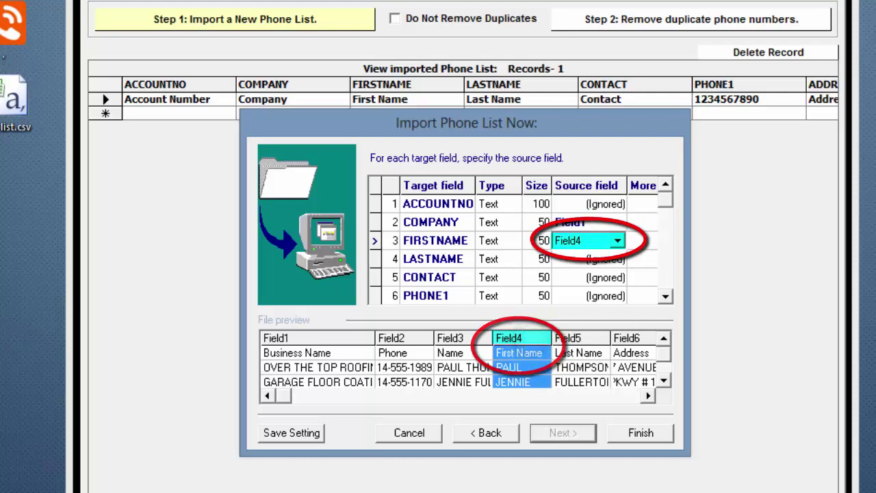
pyautogui.click(433, 258)
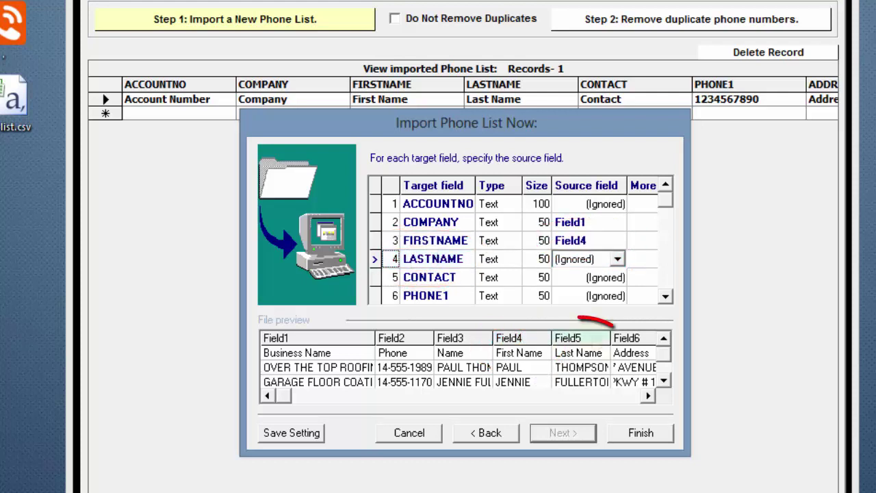
pyautogui.click(592, 338)
pyautogui.click(428, 277)
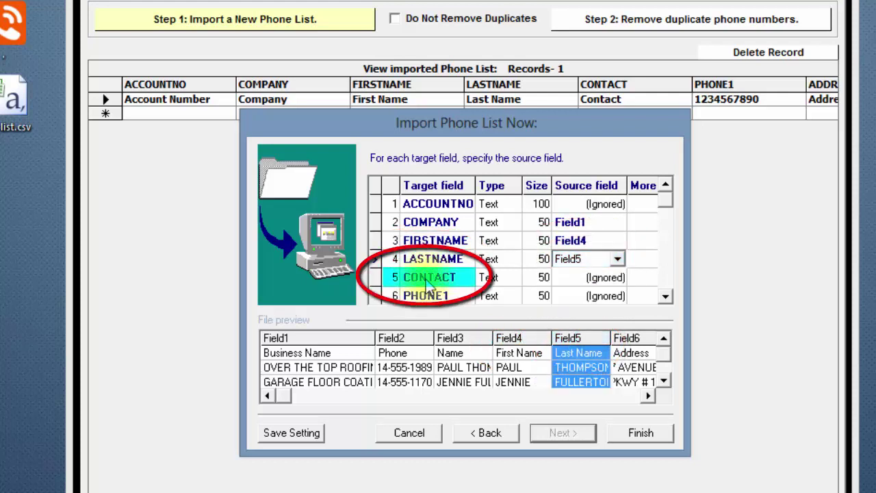
pyautogui.click(473, 338)
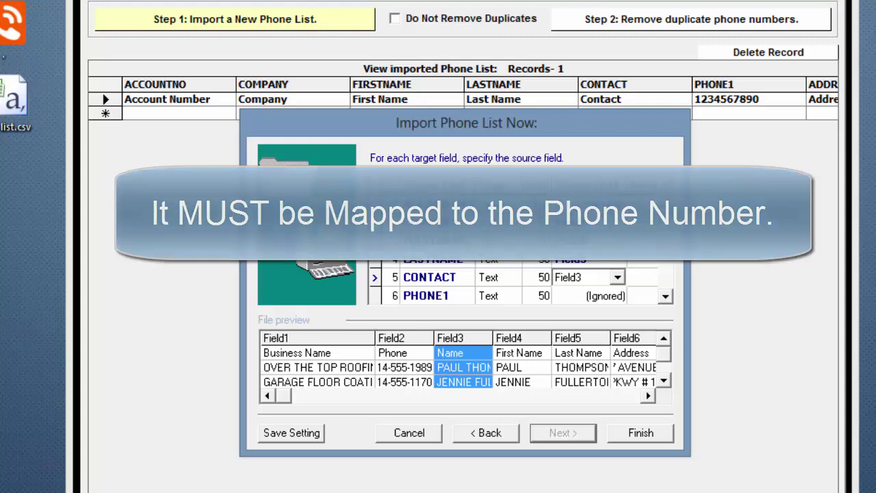
# Step: Map PHONE1 to the Phone column
pyautogui.click(426, 295)
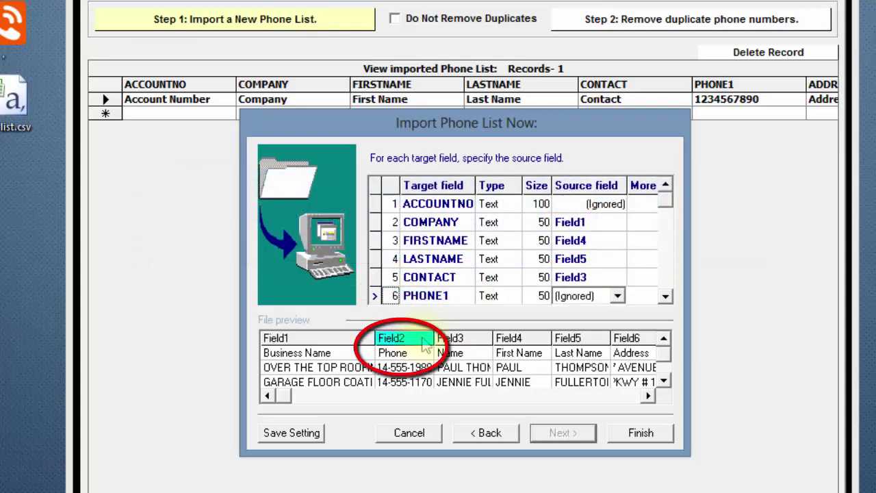
pyautogui.click(391, 337)
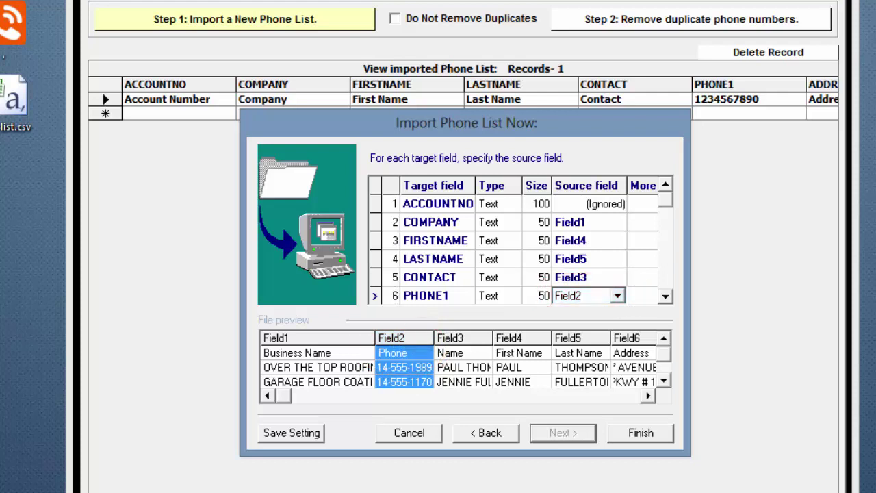
pyautogui.click(666, 296)
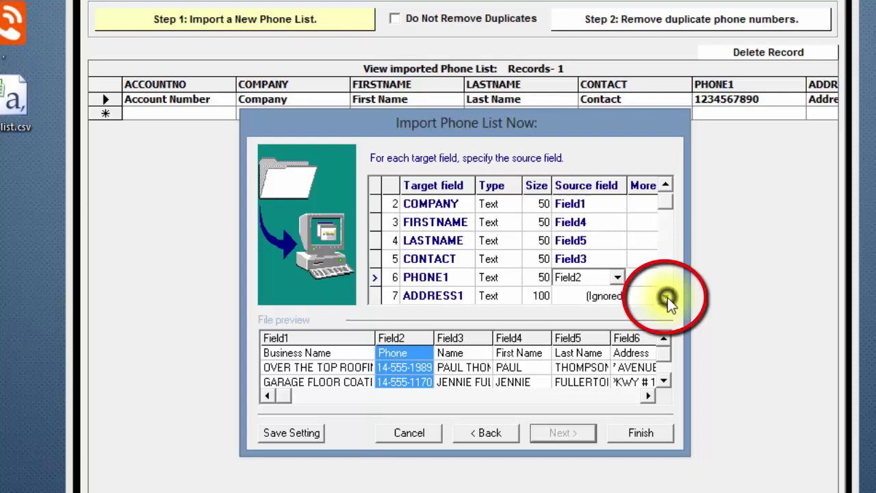
pyautogui.click(666, 296)
pyautogui.click(668, 297)
pyautogui.click(667, 297)
pyautogui.click(667, 297)
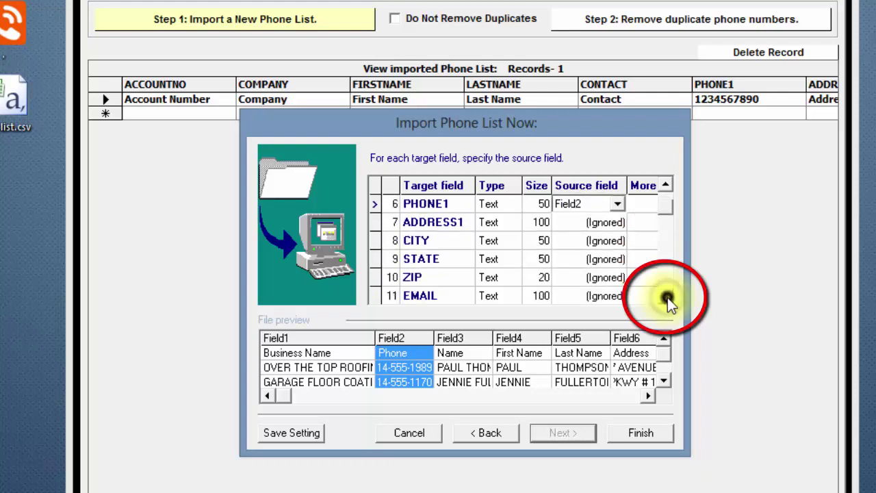
pyautogui.click(668, 297)
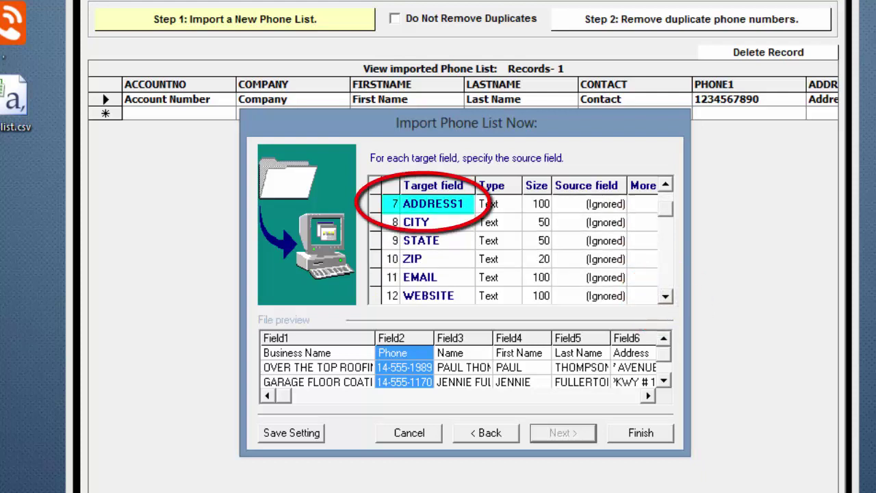
# Step: Map ADDRESS1 to Field6 (Address) and CITY to Field7 (City)
pyautogui.click(432, 212)
pyautogui.click(626, 338)
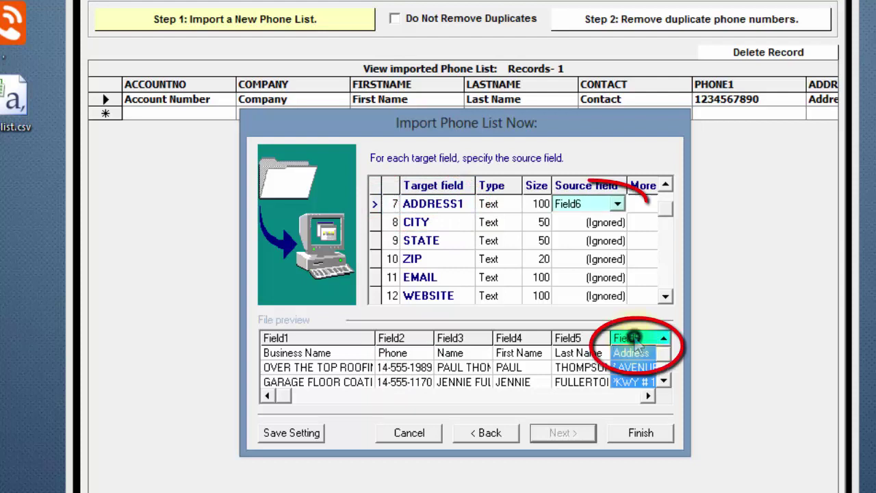
pyautogui.click(419, 223)
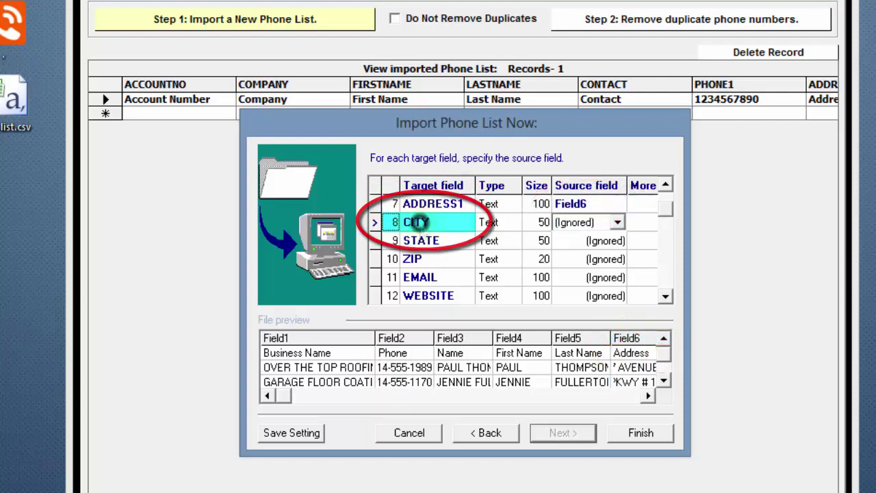
pyautogui.click(646, 397)
pyautogui.click(646, 397)
pyautogui.click(646, 397)
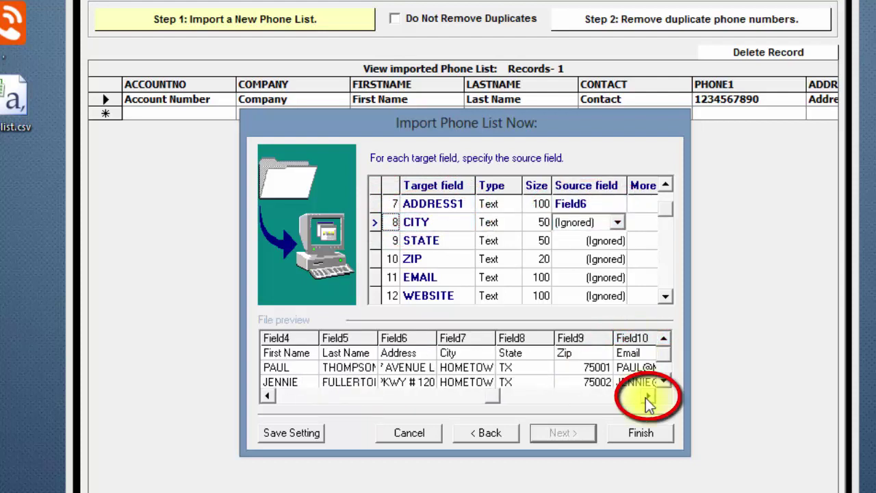
pyautogui.click(646, 397)
pyautogui.click(647, 397)
pyautogui.click(342, 338)
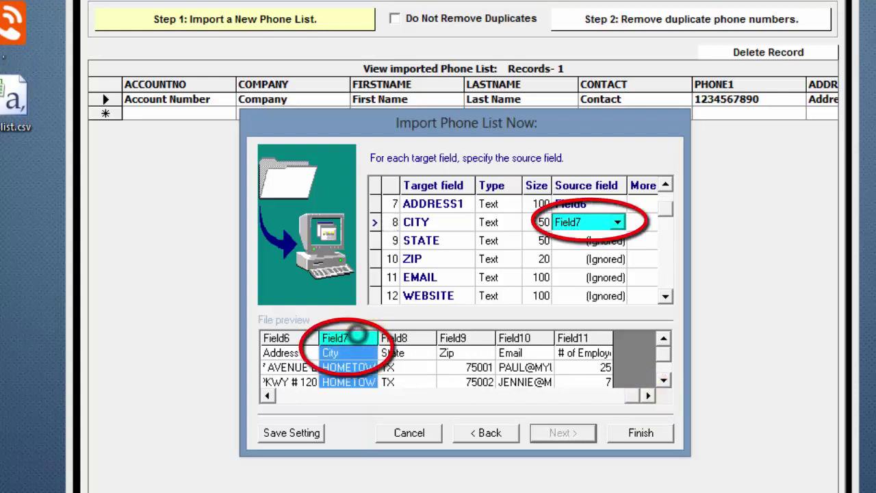
# Step: Map STATE to Field8, ZIP to Field9 and EMAIL to Field10
pyautogui.click(423, 241)
pyautogui.click(419, 338)
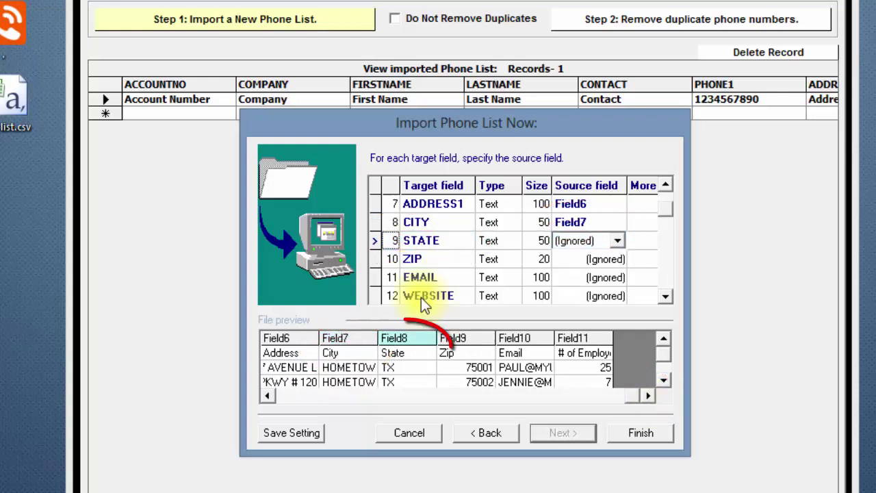
pyautogui.click(429, 256)
pyautogui.click(456, 338)
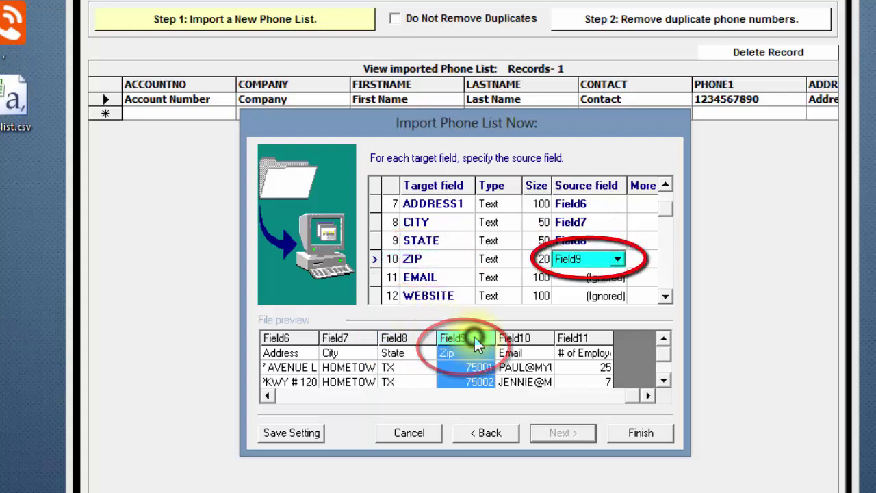
pyautogui.click(438, 278)
pyautogui.click(517, 338)
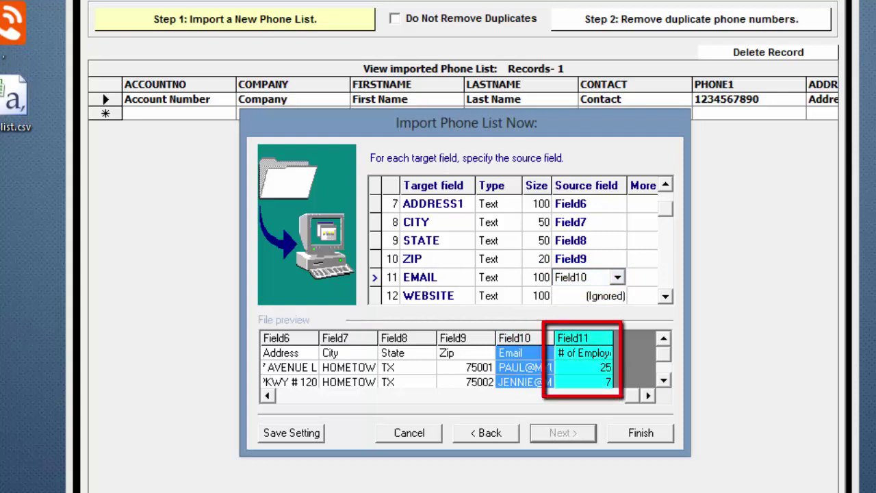
# Step: Map USER1 to Field11, the # of Employees column
pyautogui.click(666, 297)
pyautogui.click(666, 298)
pyautogui.click(666, 297)
pyautogui.click(666, 297)
pyautogui.click(666, 297)
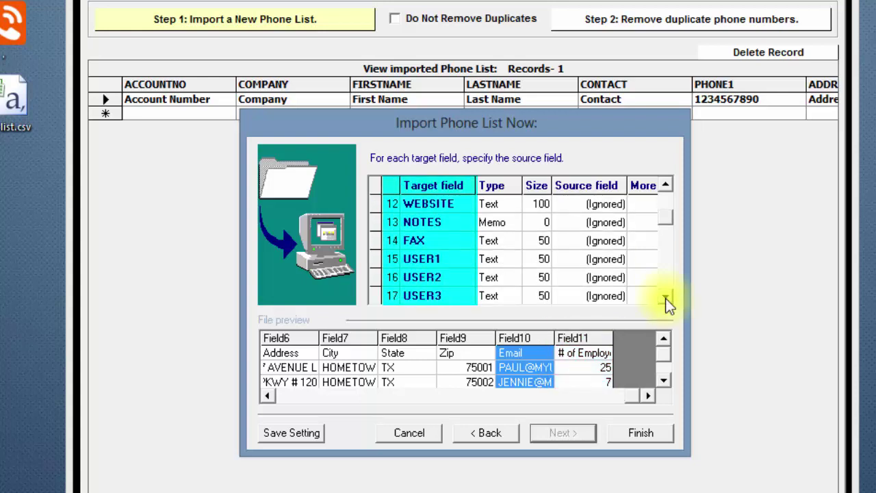
pyautogui.click(666, 297)
pyautogui.click(666, 297)
pyautogui.click(666, 297)
pyautogui.click(666, 297)
pyautogui.click(666, 297)
pyautogui.click(666, 297)
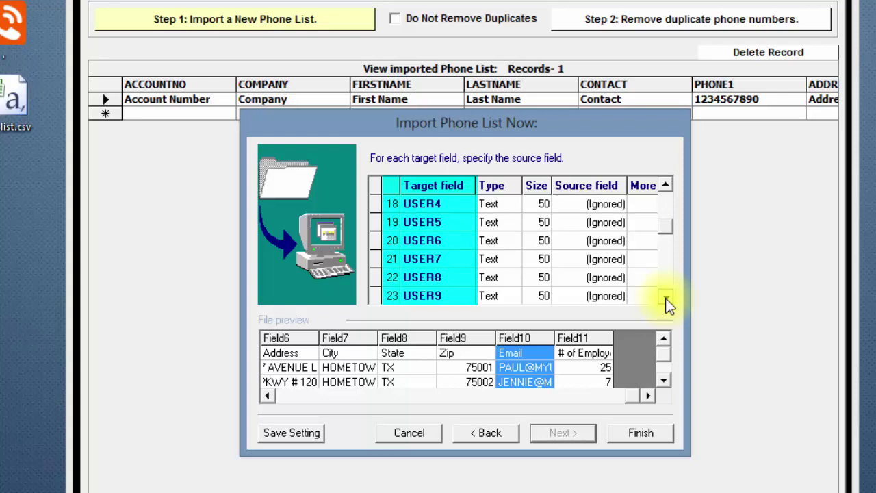
pyautogui.click(666, 297)
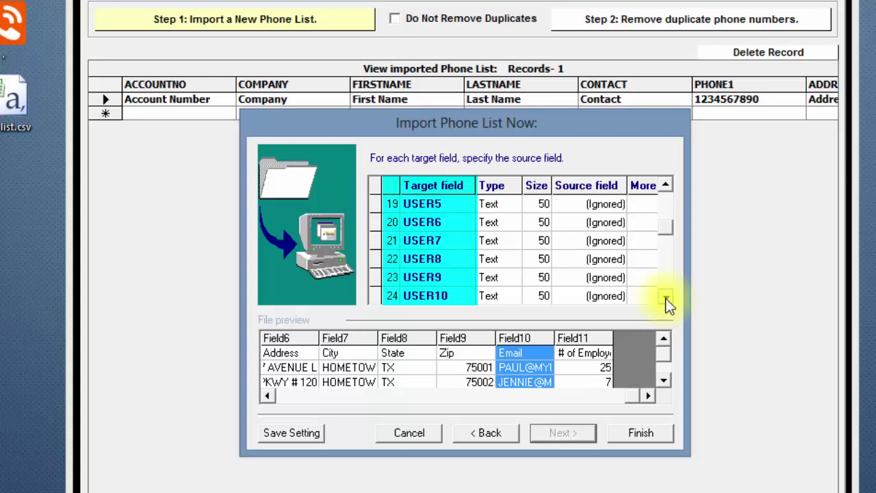
pyautogui.click(666, 185)
pyautogui.click(665, 184)
pyautogui.click(665, 185)
pyautogui.click(665, 184)
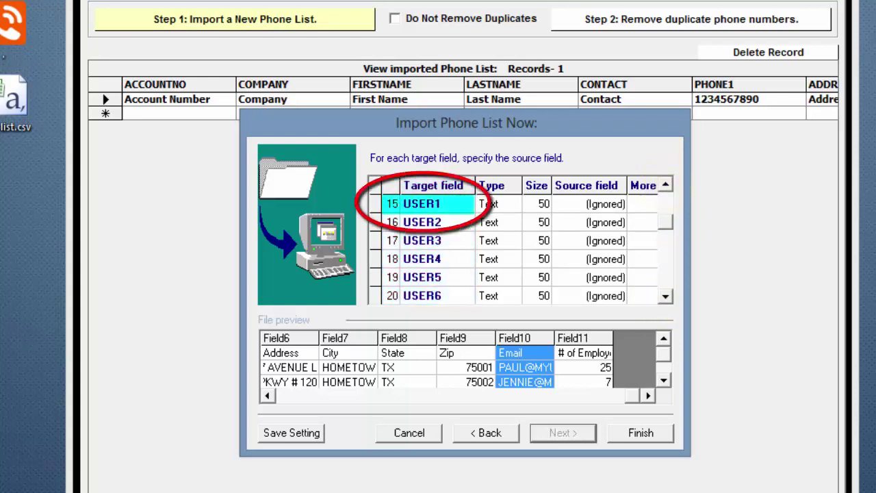
pyautogui.click(420, 203)
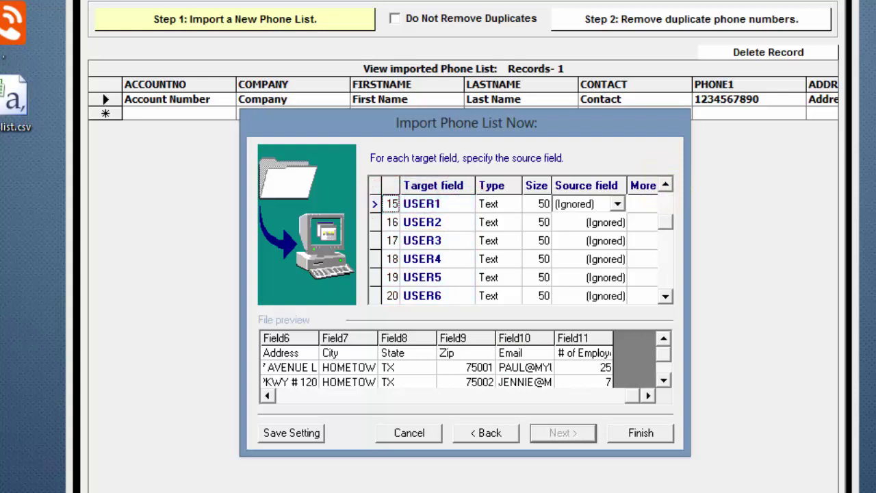
pyautogui.click(601, 338)
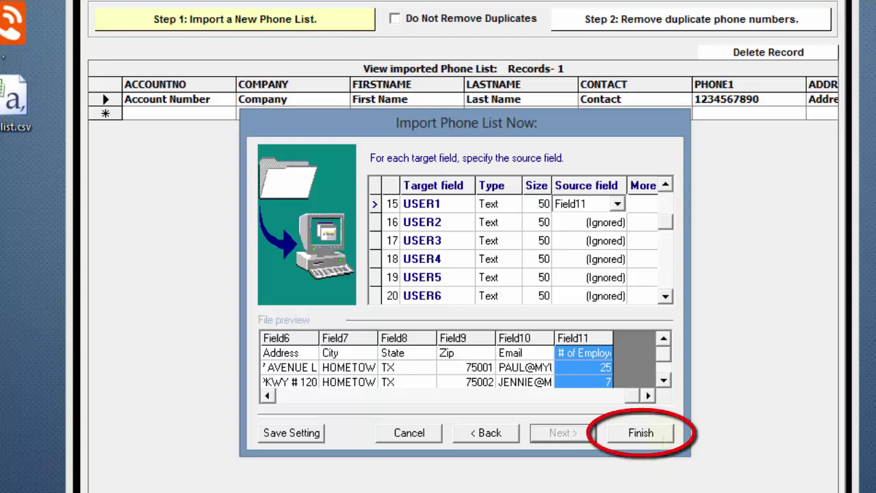
# Step: Finish the import with the current mapping and scroll right to review the ZIP, EMAIL and USER1 columns
pyautogui.click(662, 434)
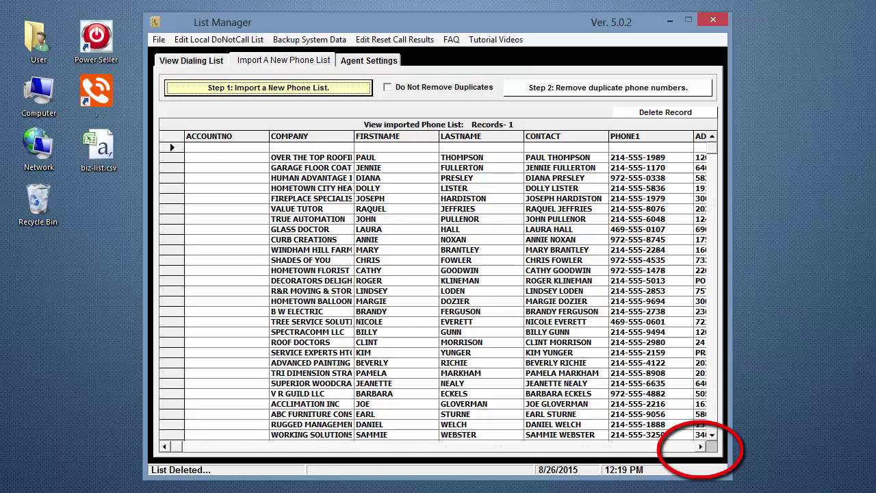
pyautogui.click(700, 447)
pyautogui.click(700, 444)
pyautogui.click(700, 445)
pyautogui.click(700, 445)
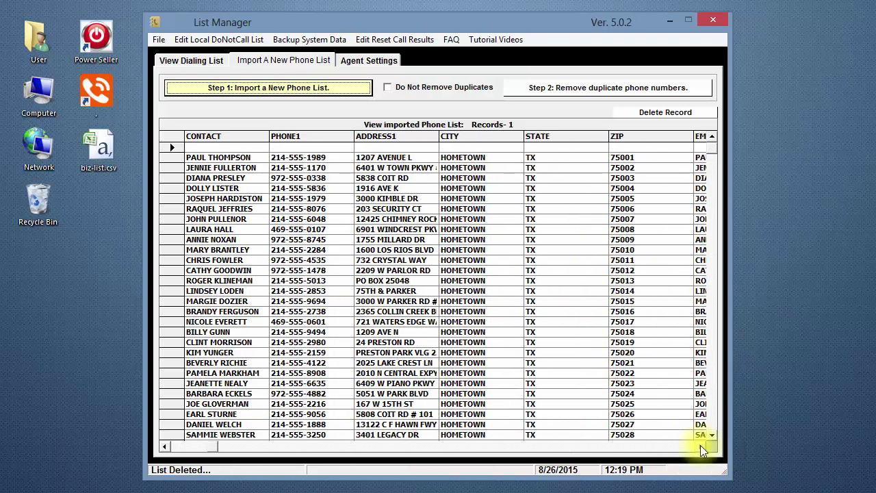
pyautogui.click(700, 445)
pyautogui.click(700, 444)
pyautogui.click(700, 445)
pyautogui.click(700, 445)
pyautogui.click(700, 445)
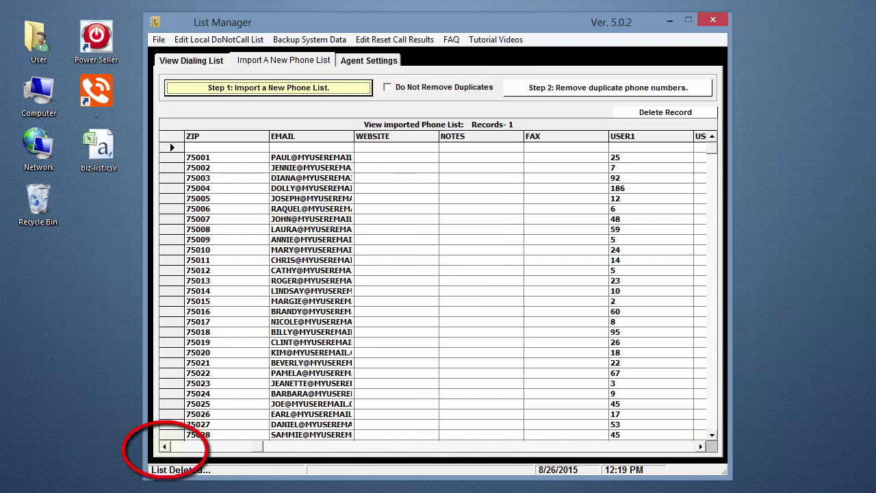
# Step: Scroll the imported list back to the ACCOUNTNO column at the far left
pyautogui.click(163, 446)
pyautogui.click(163, 447)
pyautogui.click(164, 447)
pyautogui.click(163, 447)
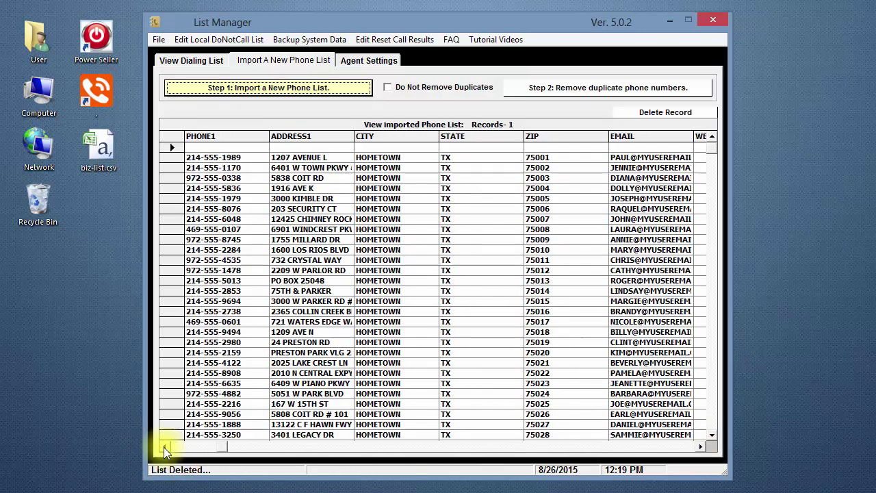
pyautogui.click(164, 447)
pyautogui.click(163, 447)
pyautogui.click(163, 447)
pyautogui.click(163, 447)
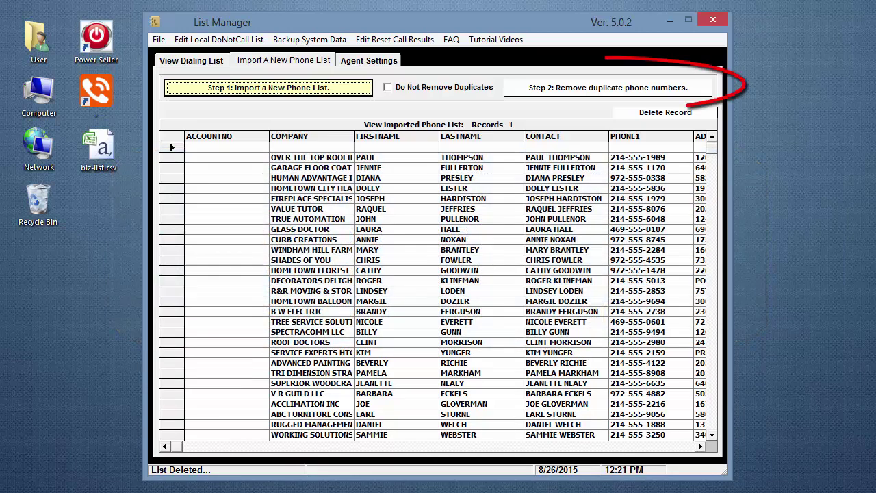
# Step: Run Step 2 to strip duplicate phone numbers and name the resulting 33-record list HomeTownTX
pyautogui.click(522, 89)
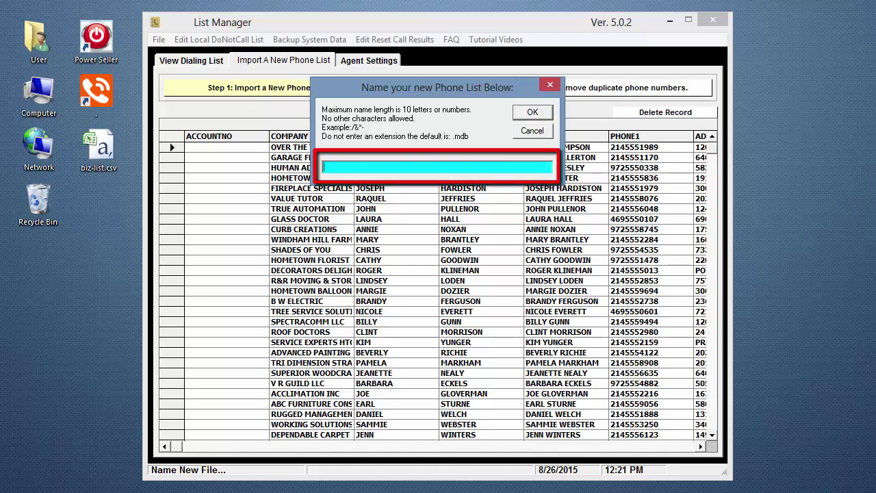
pyautogui.write('HomeT')
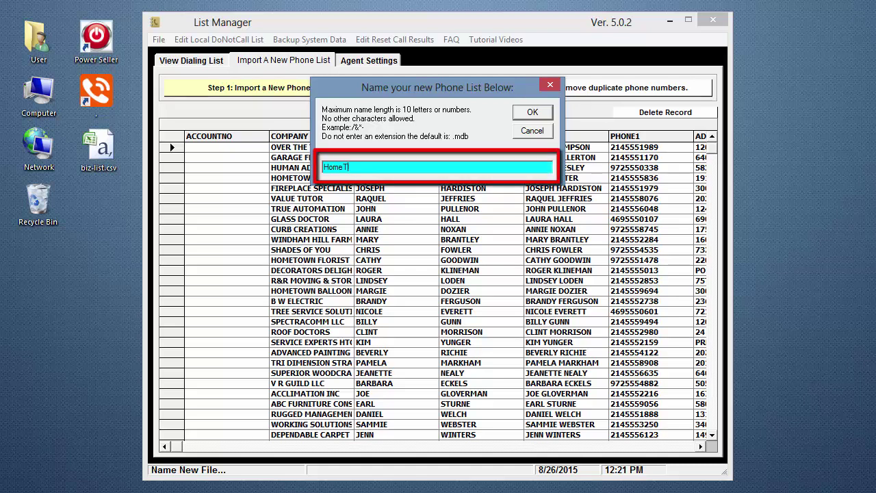
pyautogui.write('ownTX')
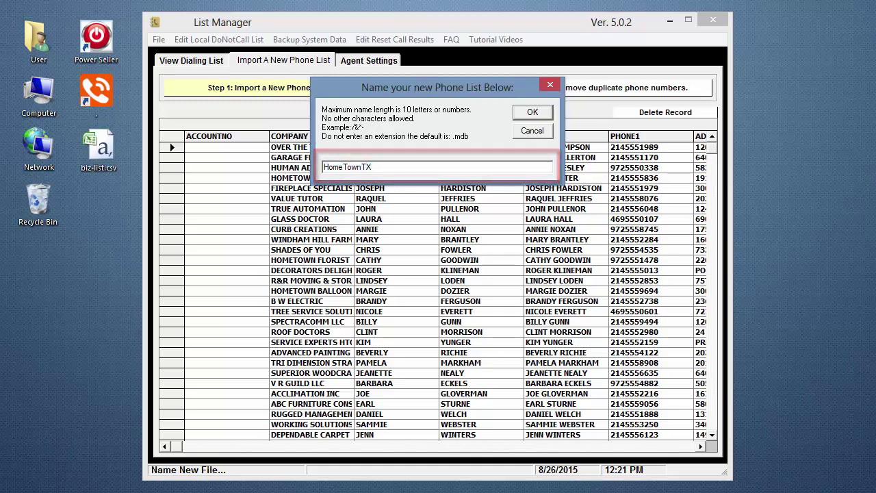
pyautogui.click(544, 118)
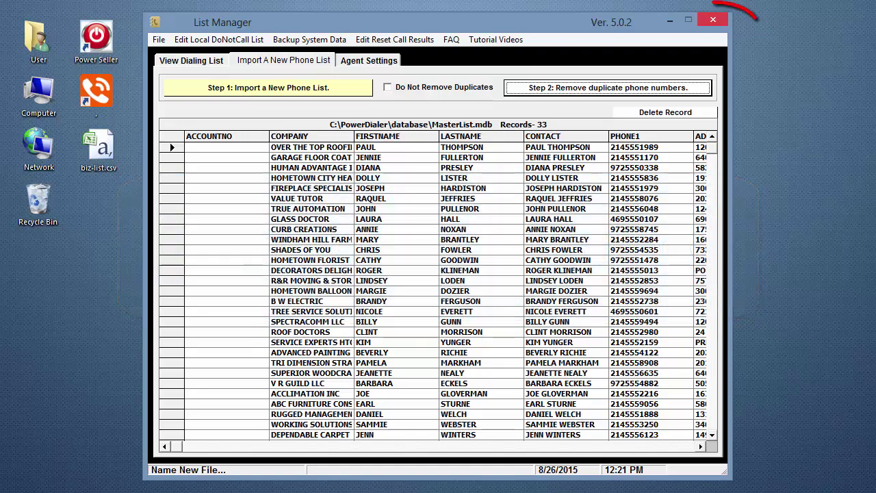
# Step: Close List Manager, load HomeTownTX into the Power Dialer, then exit the dialer via File > Exit
pyautogui.click(713, 21)
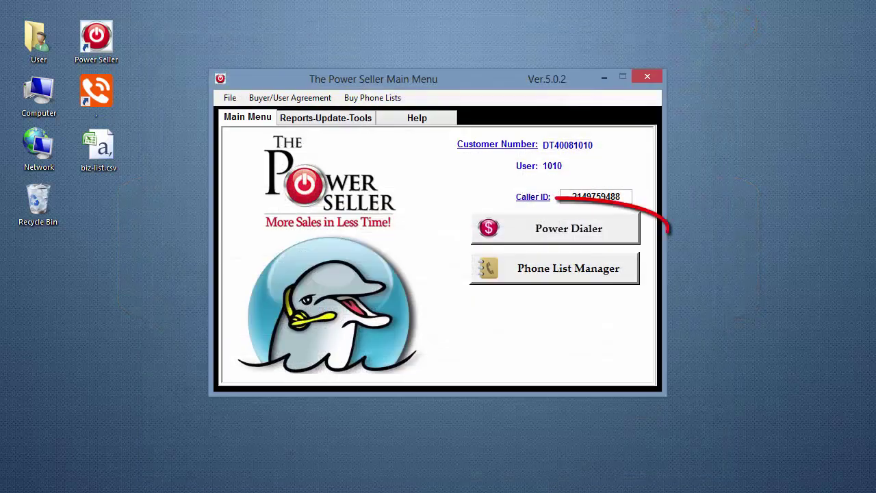
pyautogui.click(514, 231)
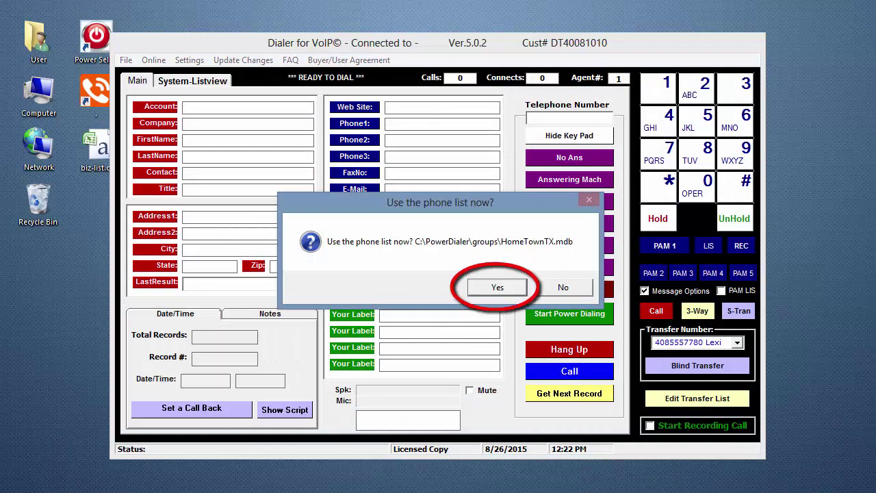
pyautogui.click(508, 290)
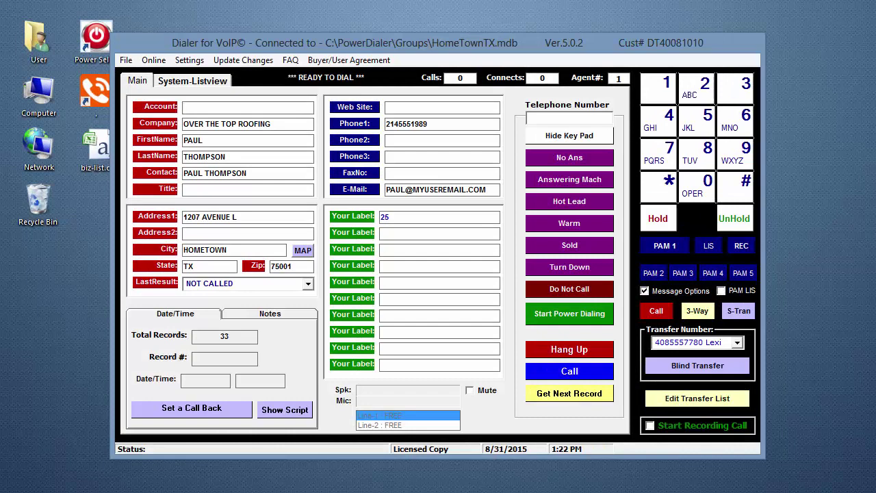
pyautogui.click(126, 61)
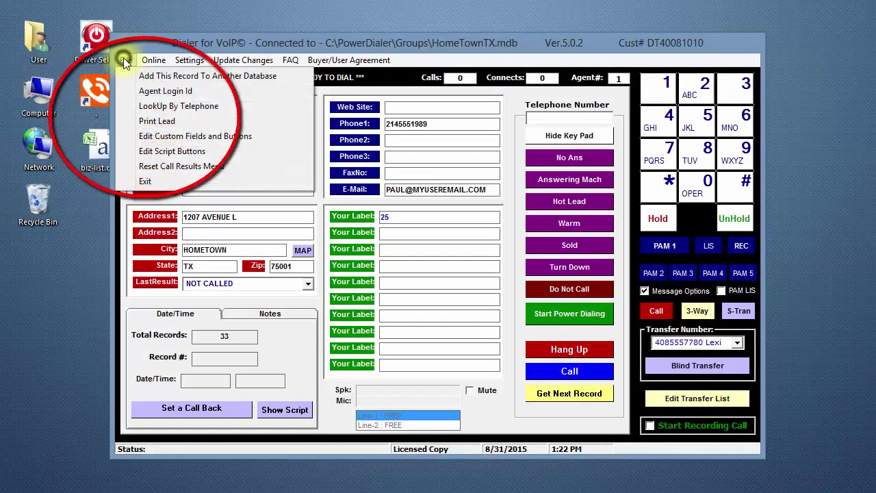
pyautogui.click(147, 182)
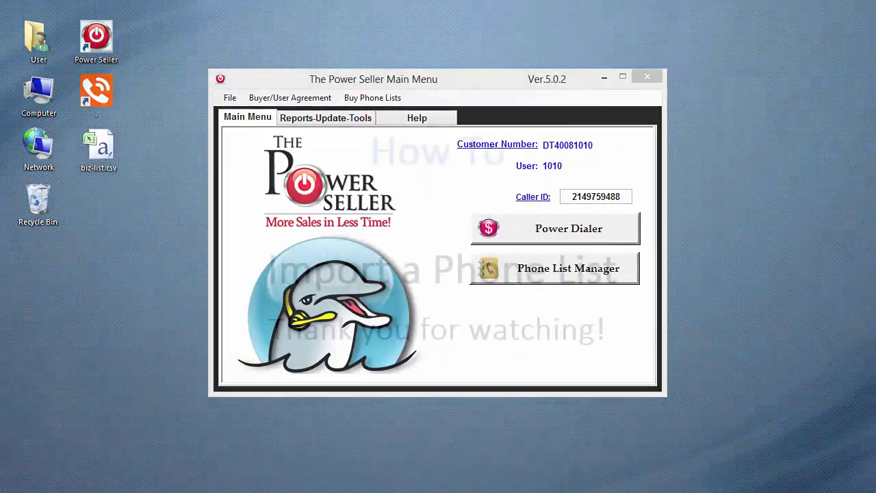